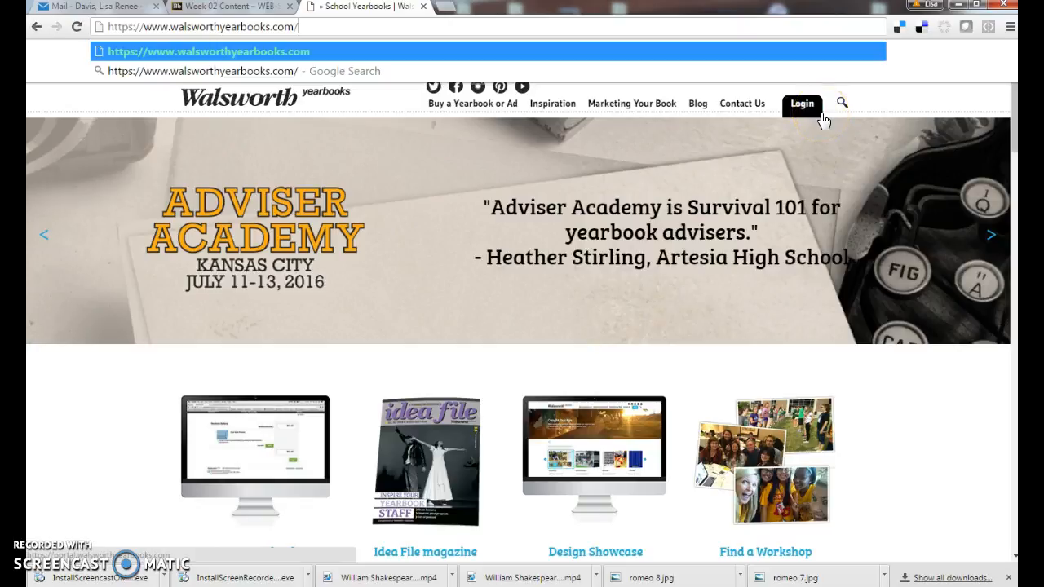
# - Log in to the Walsworth Members Only site with the account username and password
pyautogui.click(799, 112)
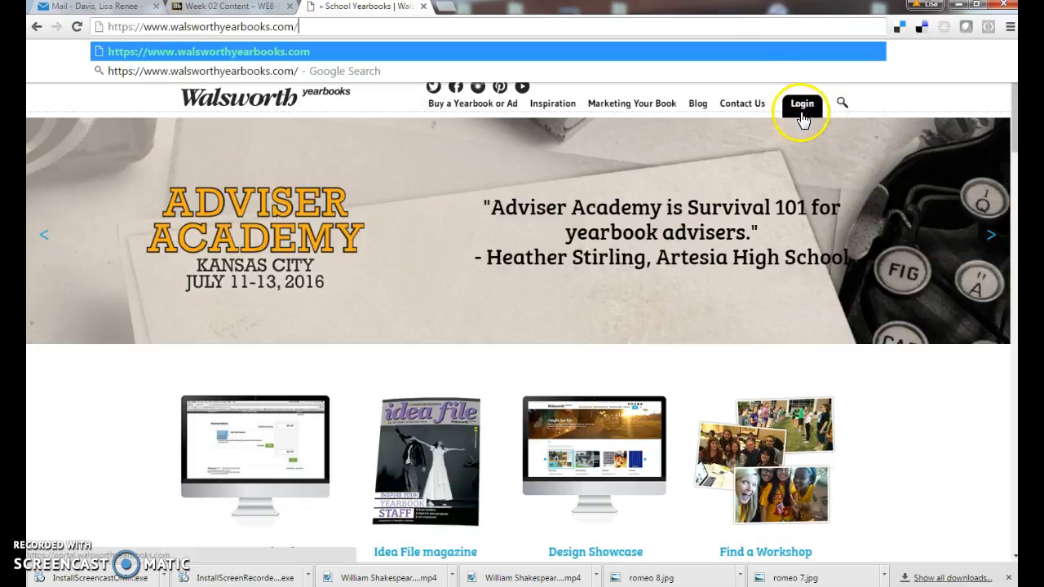
pyautogui.click(802, 110)
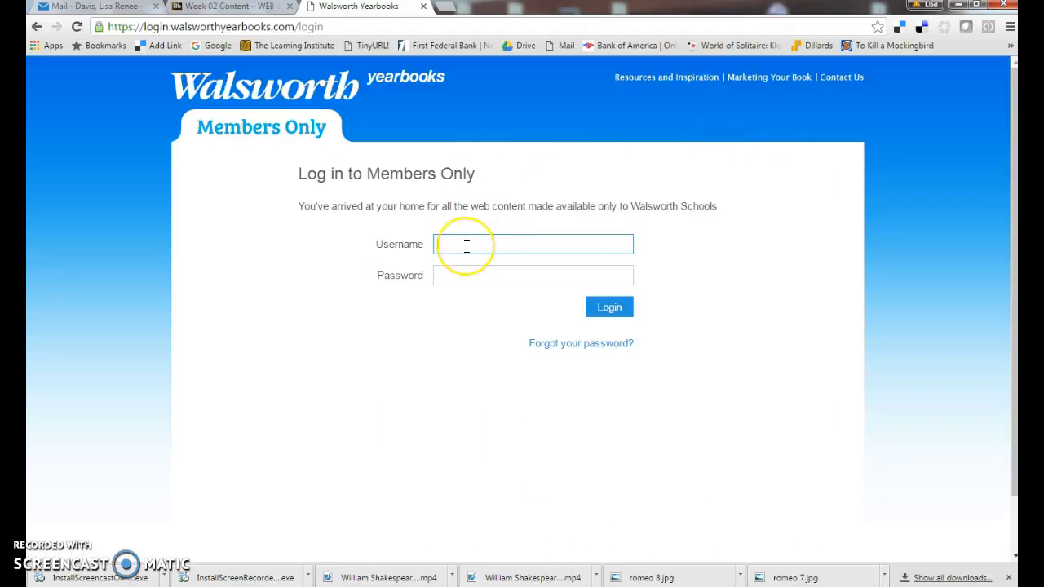
pyautogui.press('BackSpace')
pyautogui.press('BackSpace')
pyautogui.press('Tab')
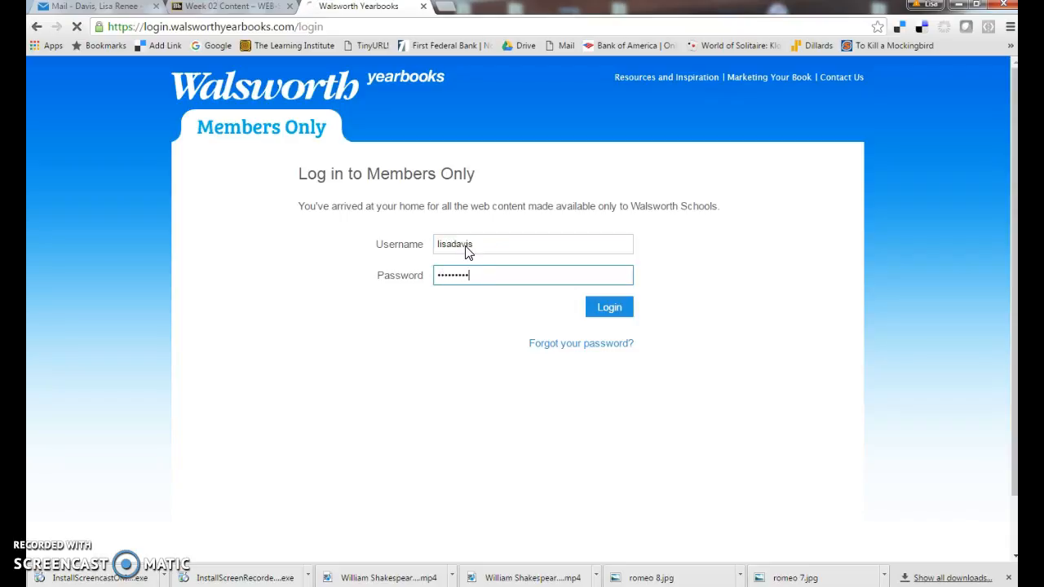
pyautogui.press('Return')
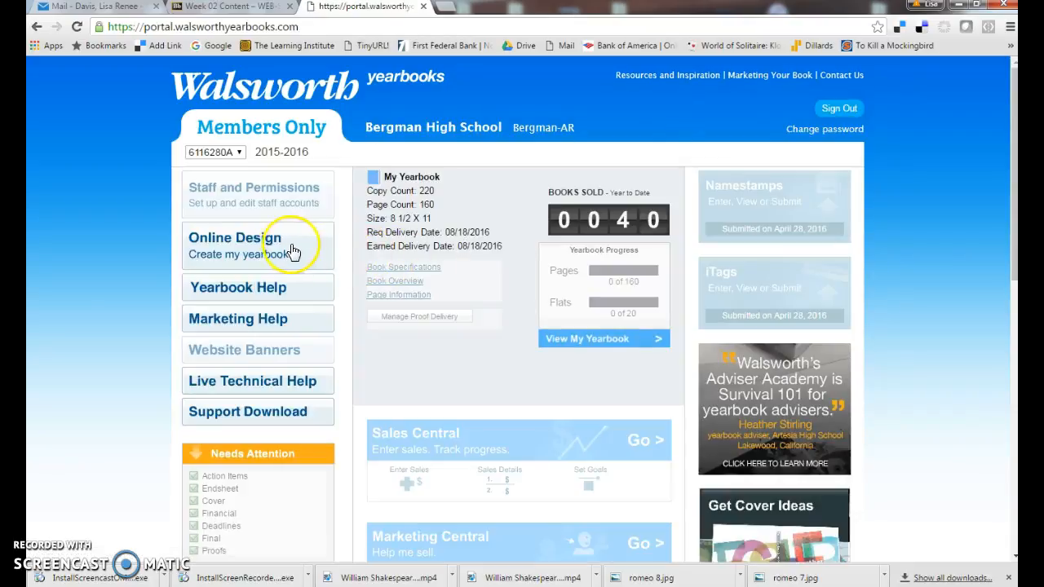
# - Open Online Design and start editing the spread for pages 114 and 115
pyautogui.click(234, 254)
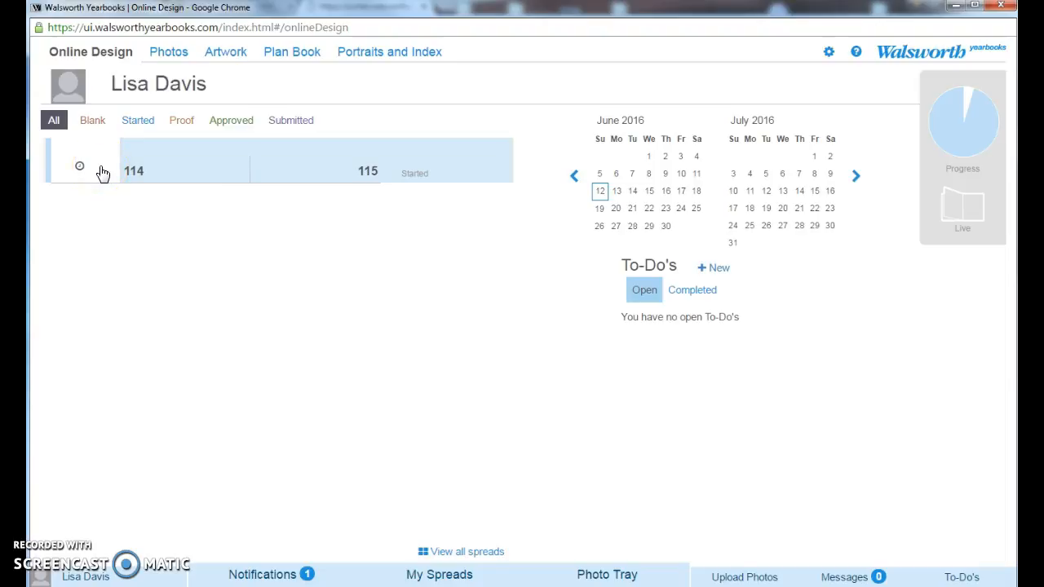
pyautogui.click(96, 173)
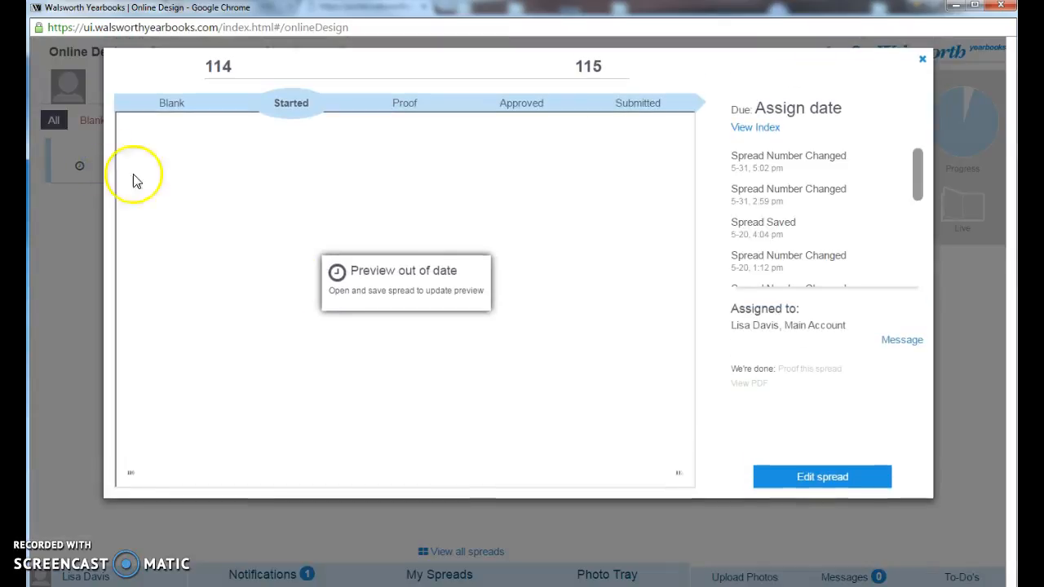
pyautogui.click(815, 477)
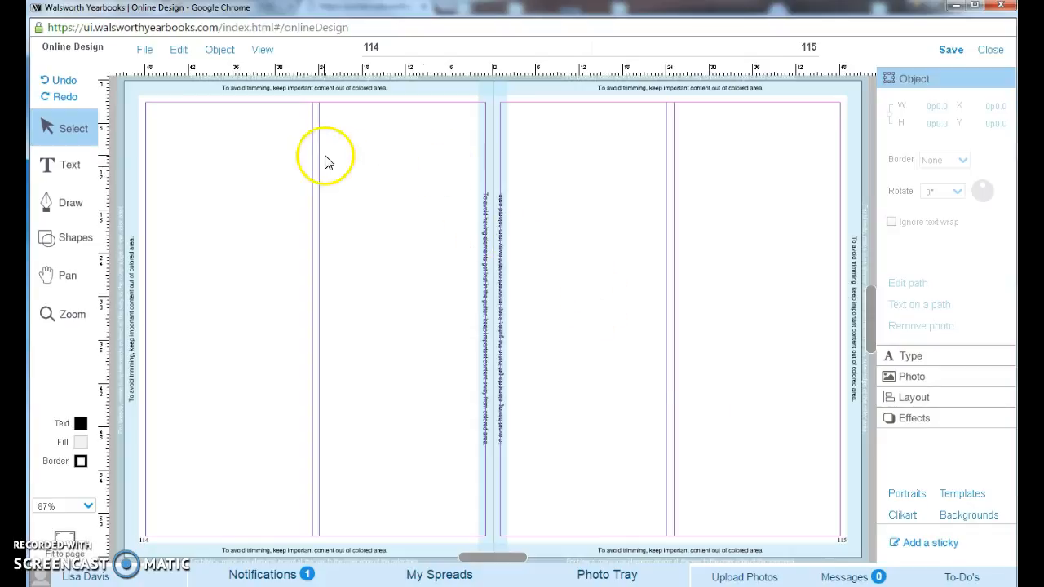
# - Add a rectangle shape, enlarge it to about 32 by 24 picas and position it in the upper half of page 114
pyautogui.click(85, 243)
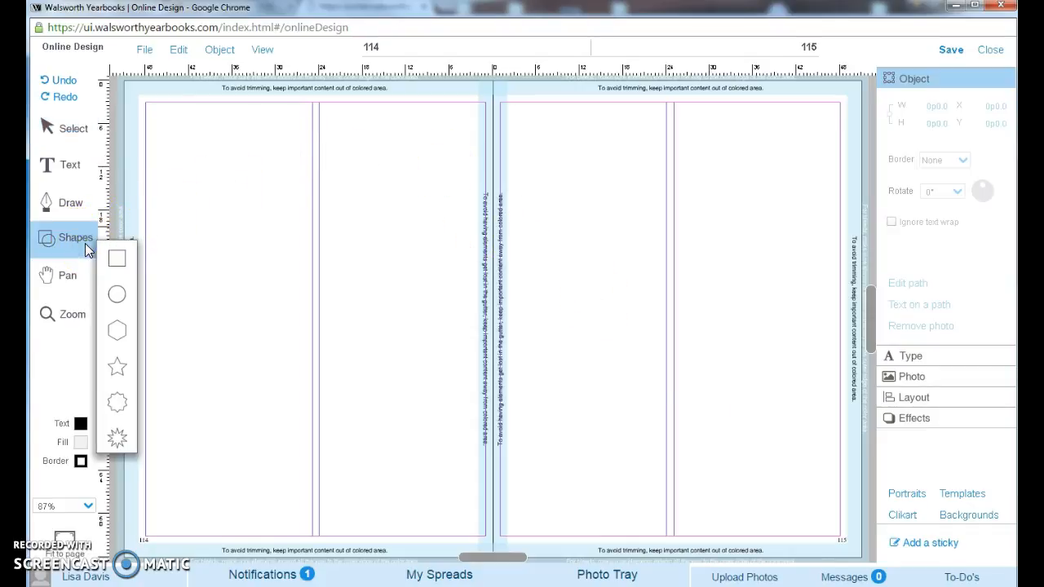
pyautogui.click(115, 260)
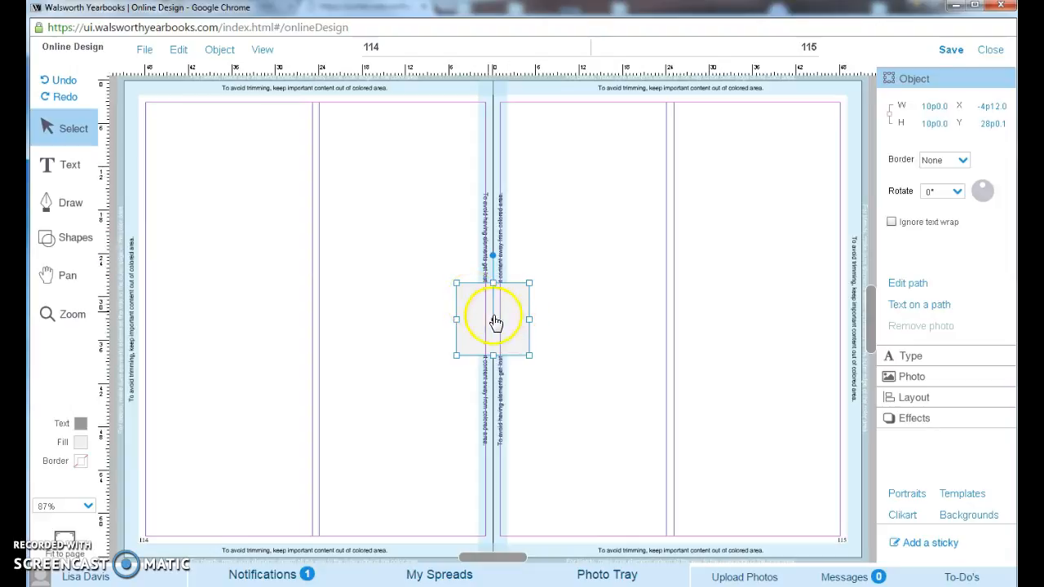
pyautogui.moveTo(514, 330); pyautogui.dragTo(478, 317)
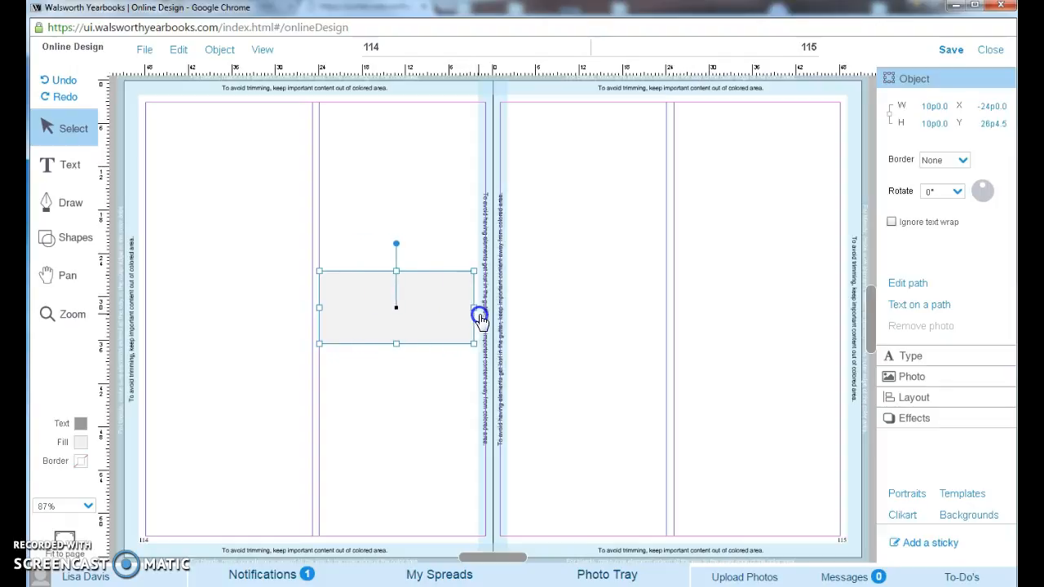
pyautogui.moveTo(395, 272); pyautogui.dragTo(398, 227)
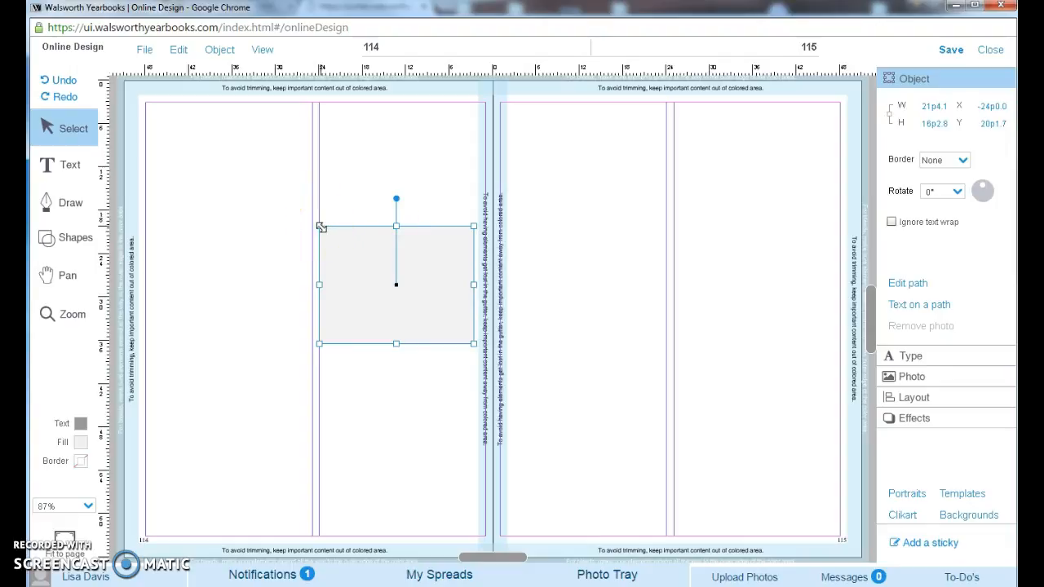
pyautogui.moveTo(321, 228); pyautogui.dragTo(248, 174)
pyautogui.moveTo(337, 234); pyautogui.dragTo(291, 225)
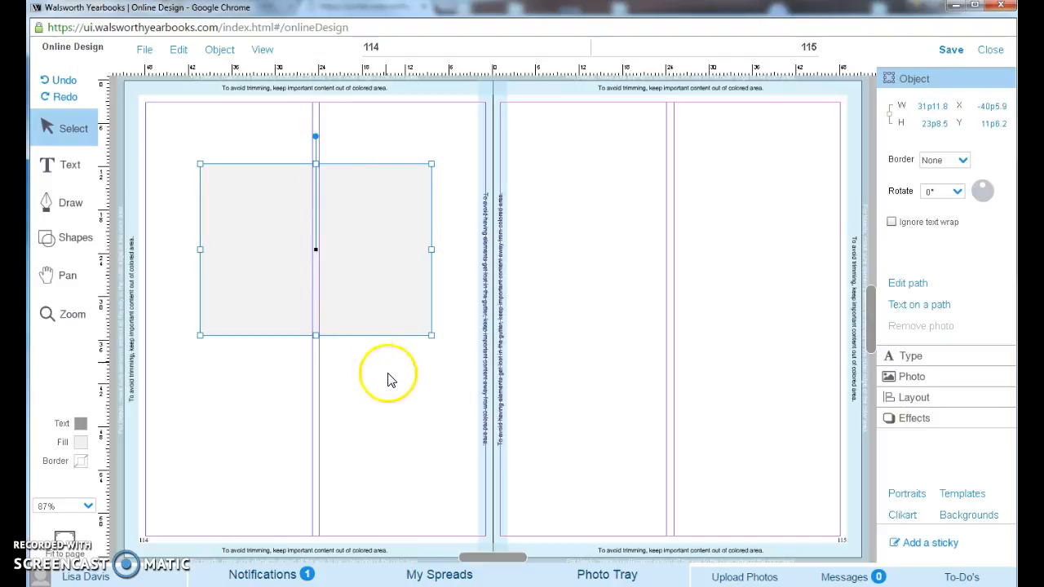
# - Open the Biloxi album in the Photo Tray
pyautogui.click(614, 575)
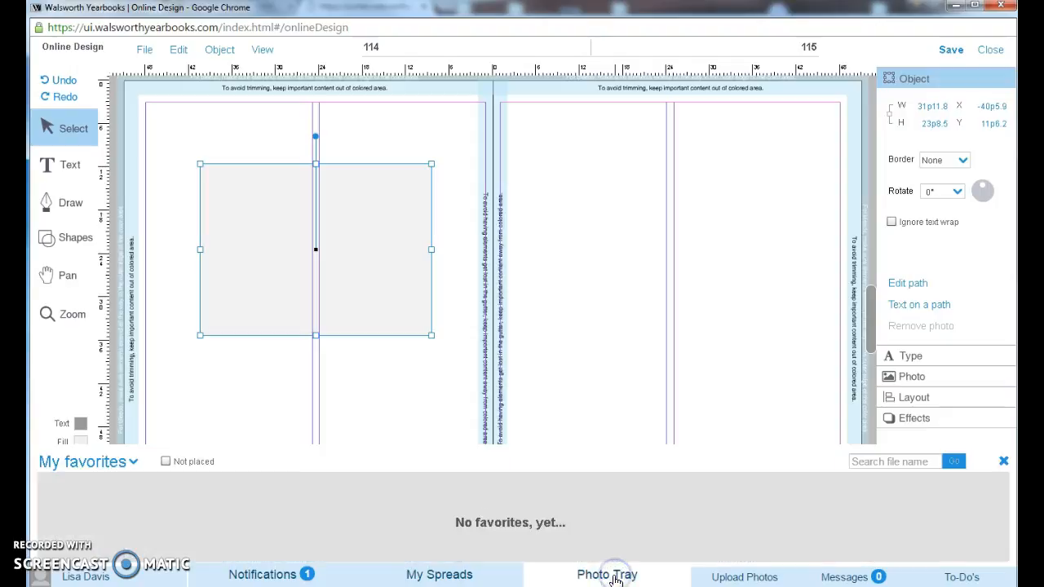
pyautogui.click(137, 462)
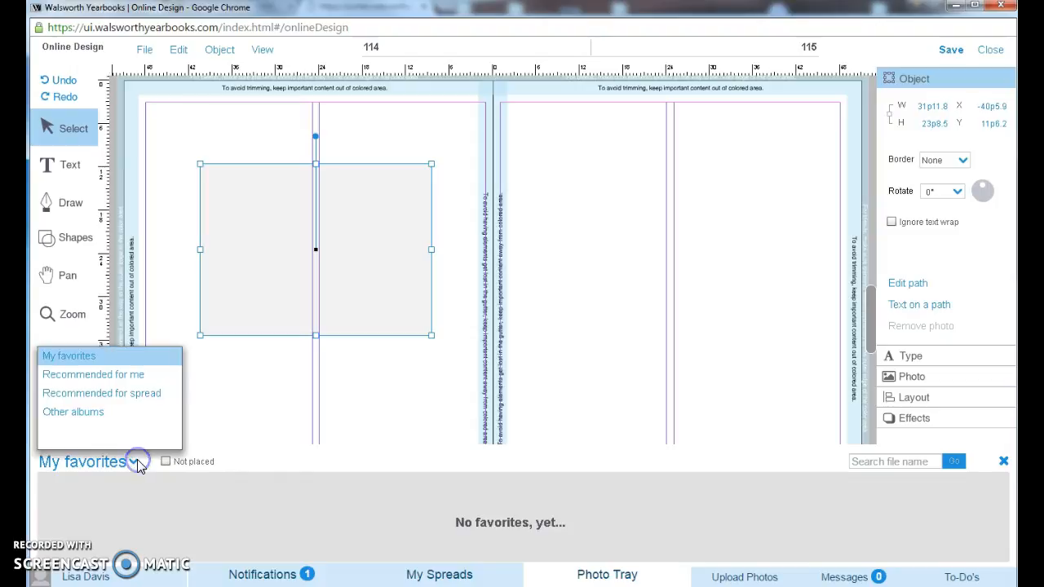
pyautogui.click(96, 416)
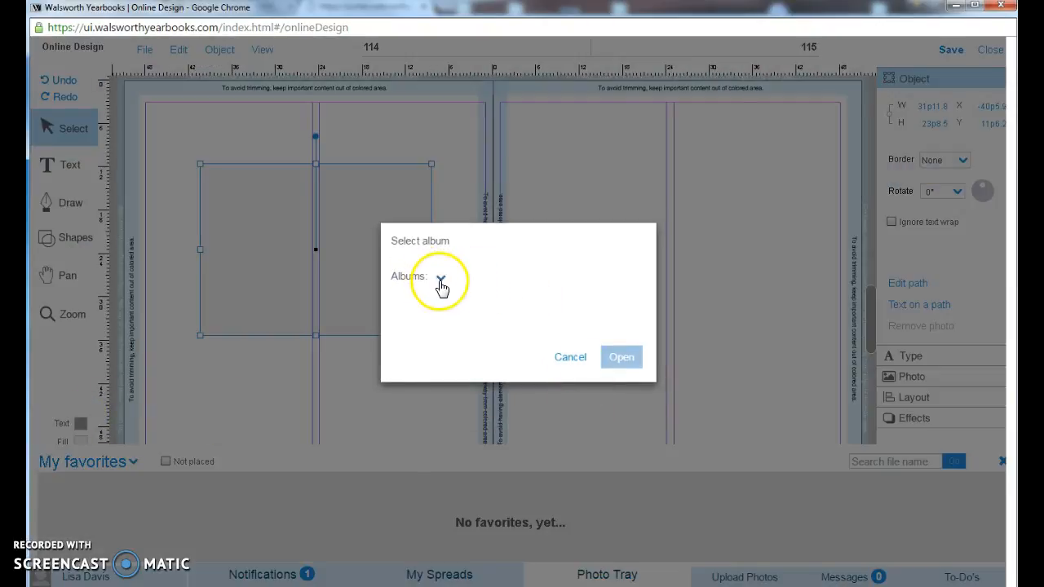
pyautogui.click(440, 278)
pyautogui.scroll(-3, 510, 314)
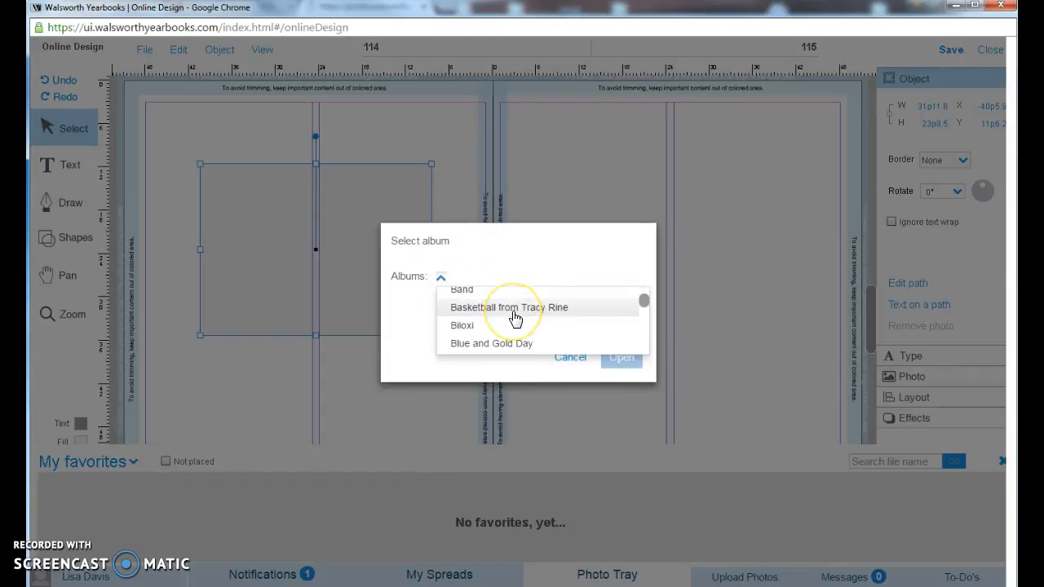
pyautogui.scroll(-4, 514, 318)
pyautogui.scroll(2, 507, 321)
pyautogui.scroll(2, 507, 321)
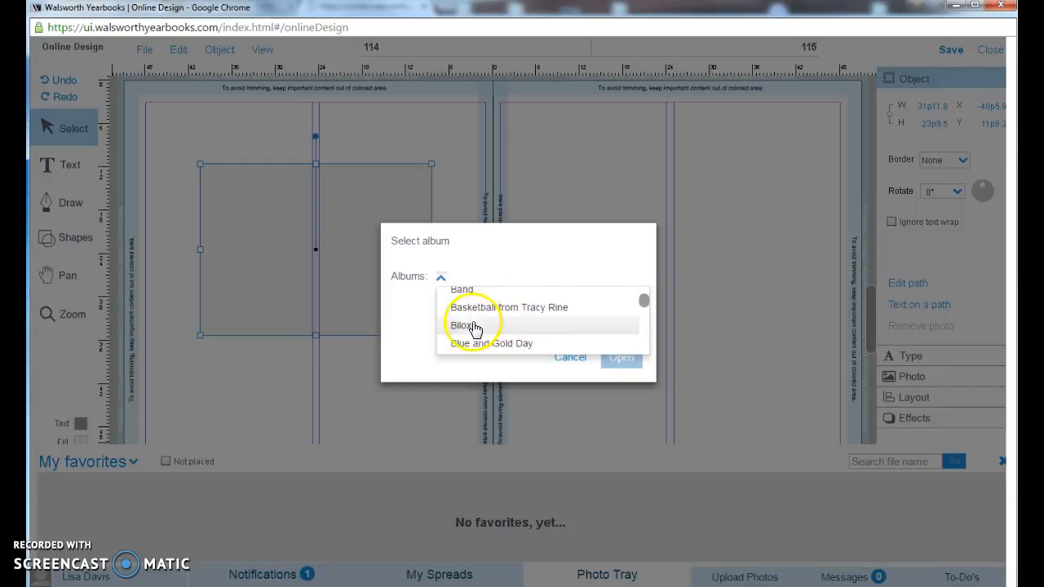
pyautogui.click(470, 328)
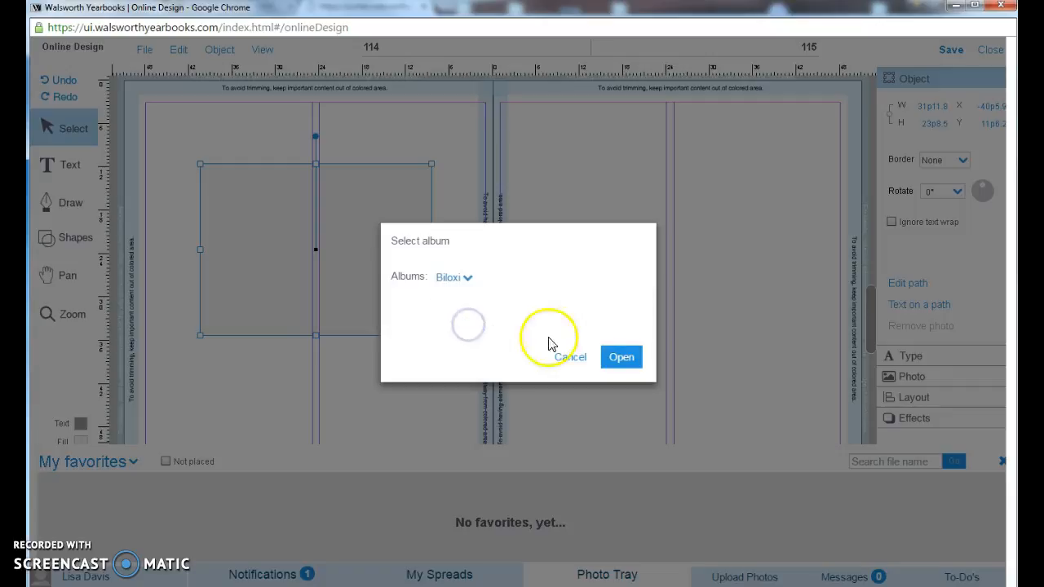
pyautogui.click(621, 359)
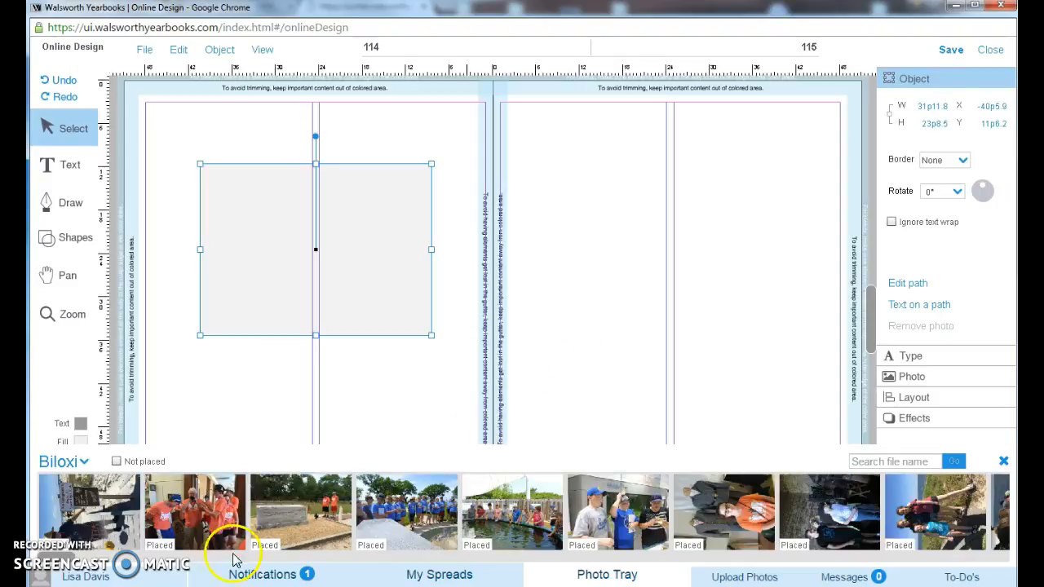
# - Place the Biloxi arch group photo in the rectangle and extend its crop to the full picture
pyautogui.moveTo(65, 554); pyautogui.dragTo(358, 555)
pyautogui.moveTo(454, 514); pyautogui.dragTo(317, 261)
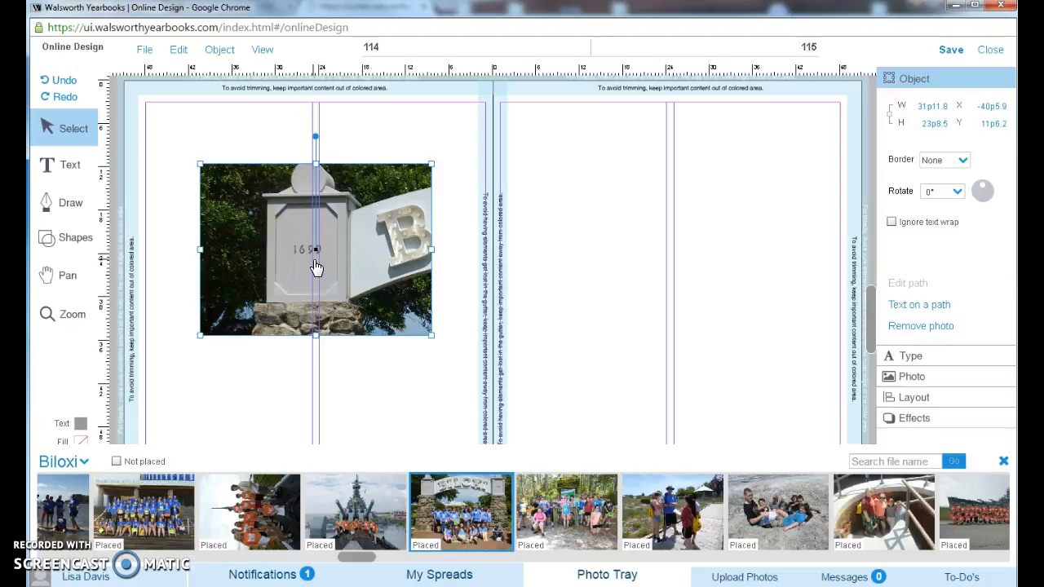
pyautogui.doubleClick(316, 268)
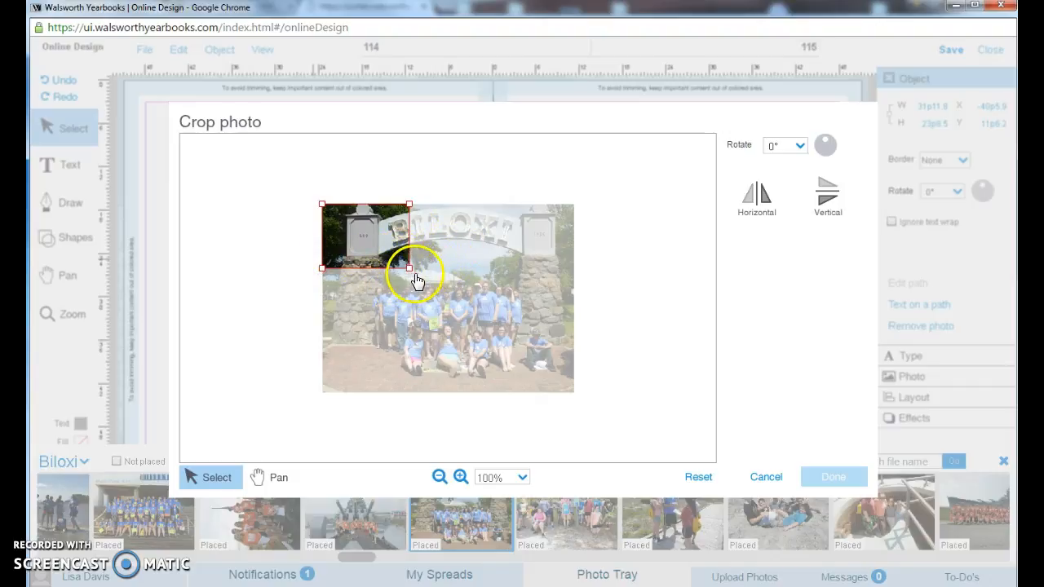
pyautogui.moveTo(410, 271); pyautogui.dragTo(520, 419)
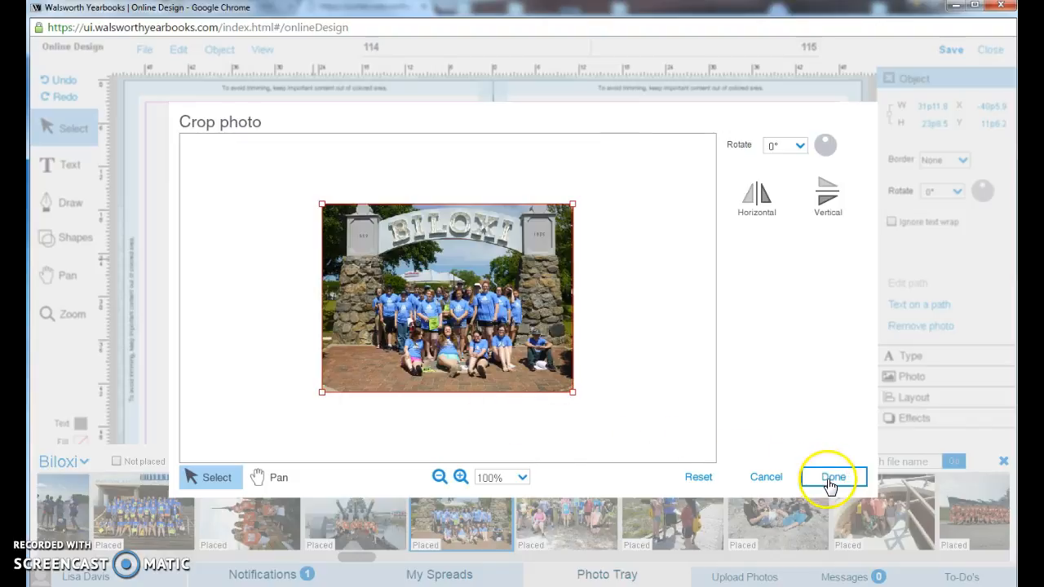
pyautogui.click(828, 481)
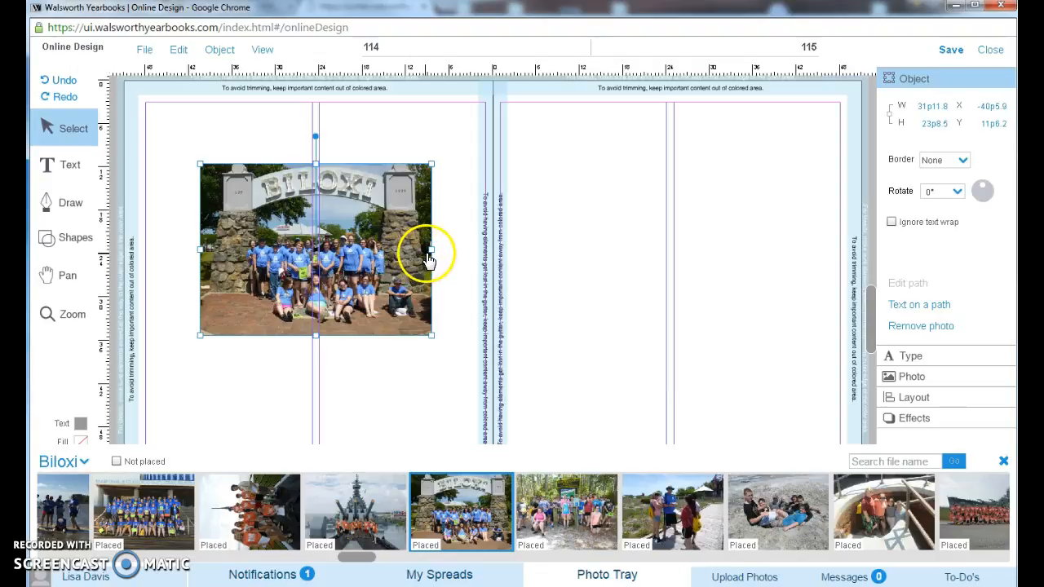
# - Trim and scale the arch photo to about 26 by 20 picas and move it toward the upper-left corner of page 114
pyautogui.moveTo(432, 252); pyautogui.dragTo(422, 252)
pyautogui.moveTo(201, 249); pyautogui.dragTo(217, 249)
pyautogui.moveTo(317, 341); pyautogui.dragTo(319, 328)
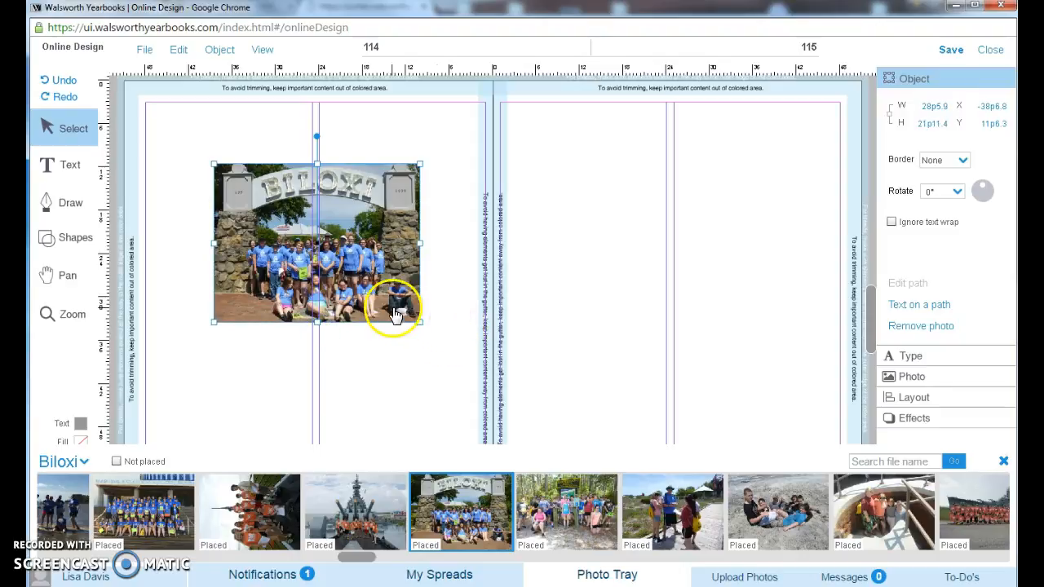
pyautogui.moveTo(420, 322); pyautogui.dragTo(449, 326)
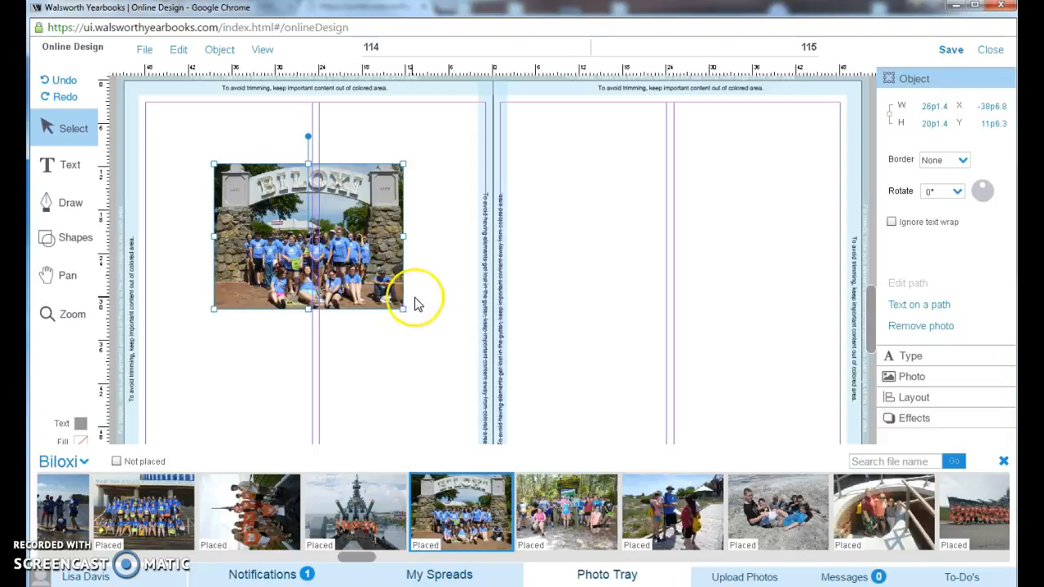
pyautogui.moveTo(329, 268); pyautogui.dragTo(288, 243)
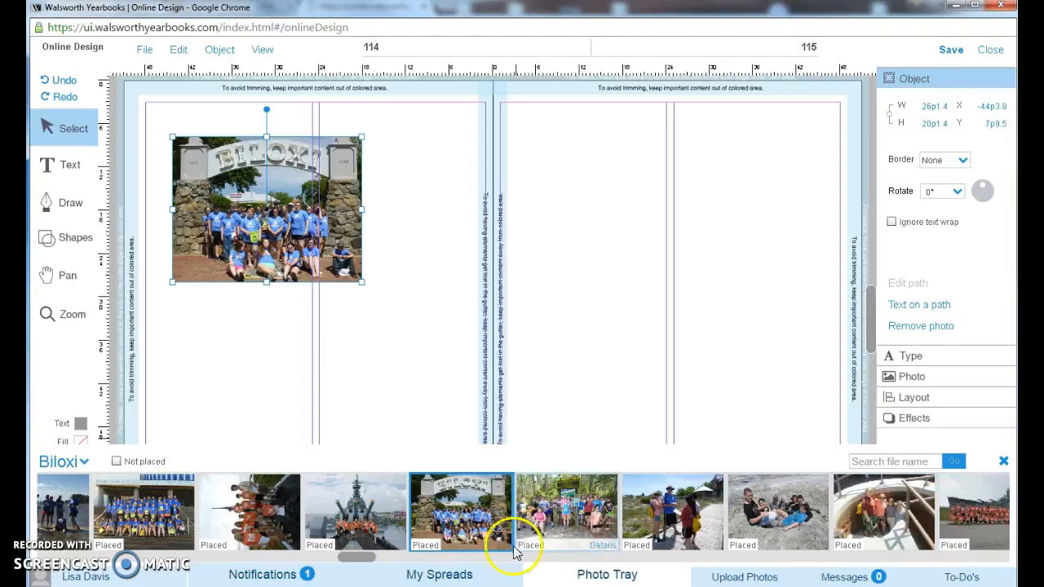
# - Place the battleship group photo from the Biloxi album directly on the spread, spanning the gutter beside the arch photo
pyautogui.moveTo(359, 556); pyautogui.dragTo(459, 560)
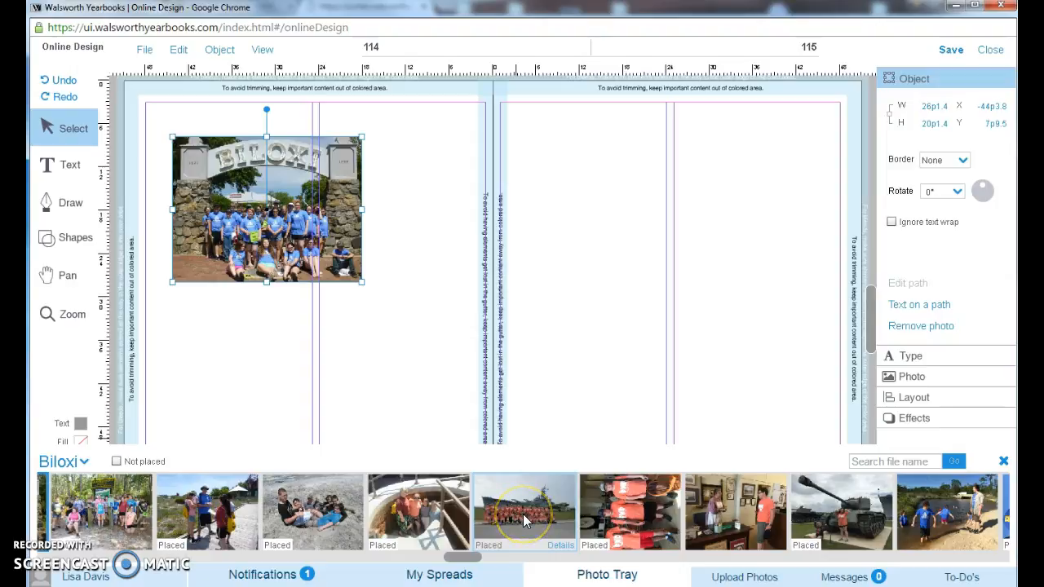
pyautogui.moveTo(523, 514); pyautogui.dragTo(543, 328)
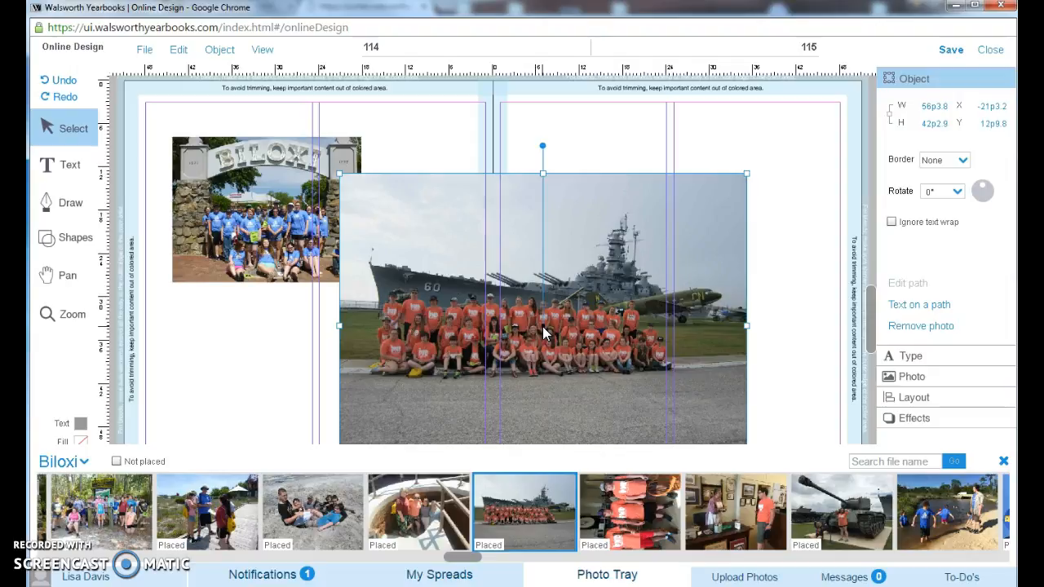
pyautogui.moveTo(604, 353); pyautogui.dragTo(646, 249)
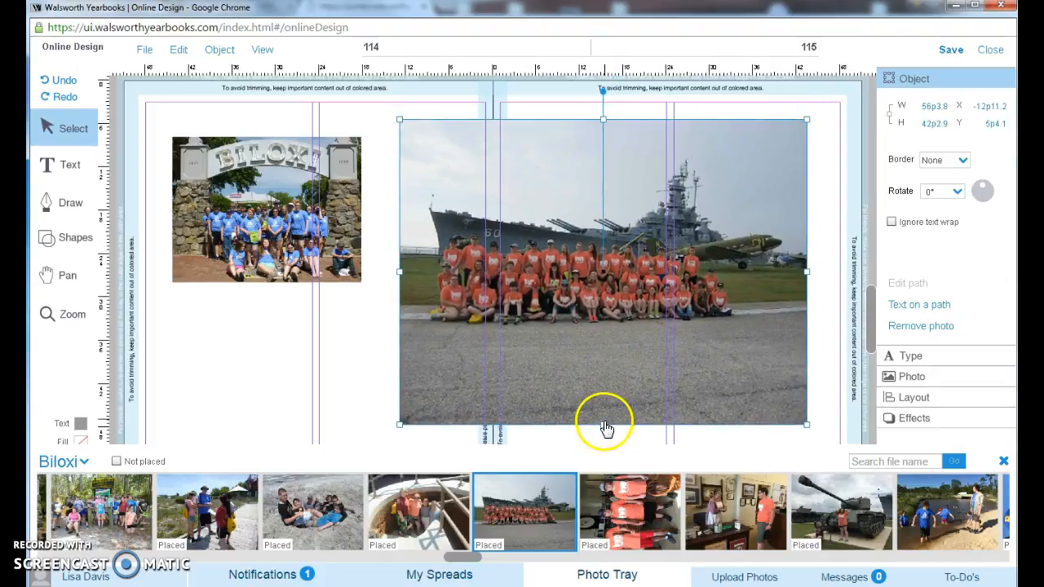
# - Crop all four edges of the battleship photo to about 51p6 by 30p7, and compare its dimensions with the arch photo's
pyautogui.moveTo(603, 424); pyautogui.dragTo(598, 369)
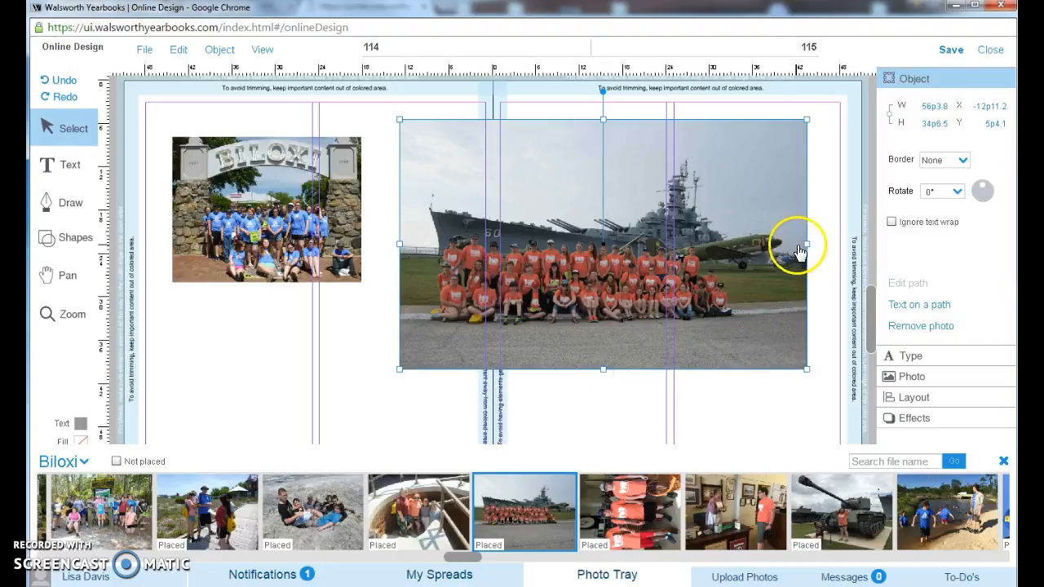
pyautogui.moveTo(804, 243); pyautogui.dragTo(791, 244)
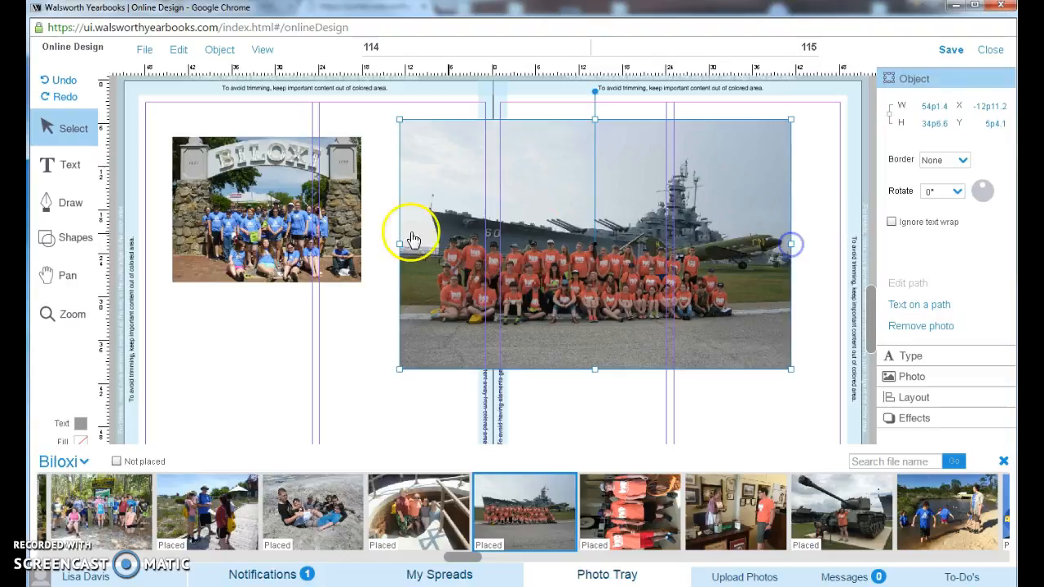
pyautogui.moveTo(399, 243); pyautogui.dragTo(419, 243)
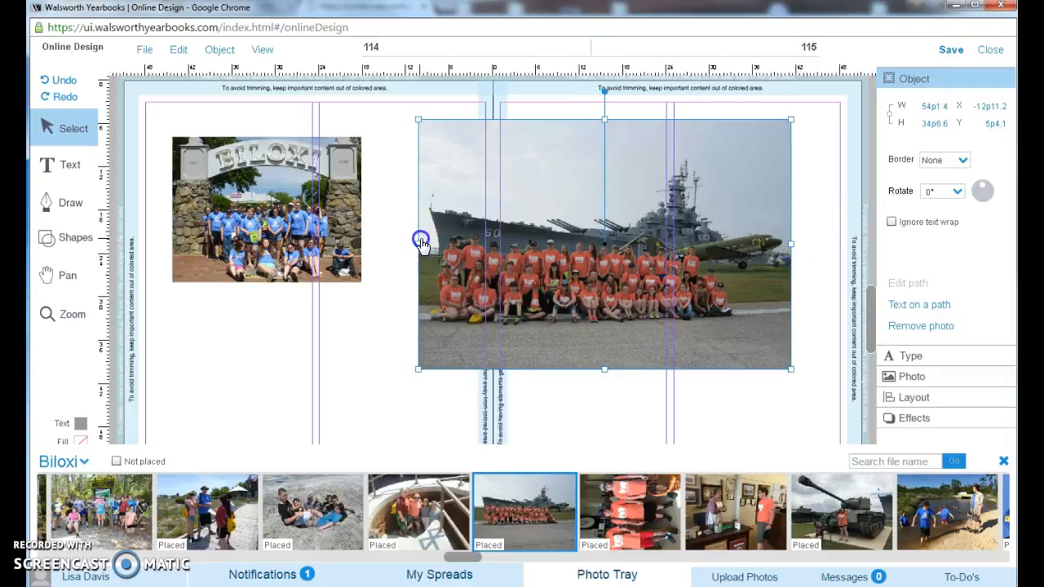
pyautogui.click(605, 121)
pyautogui.moveTo(605, 121); pyautogui.dragTo(603, 147)
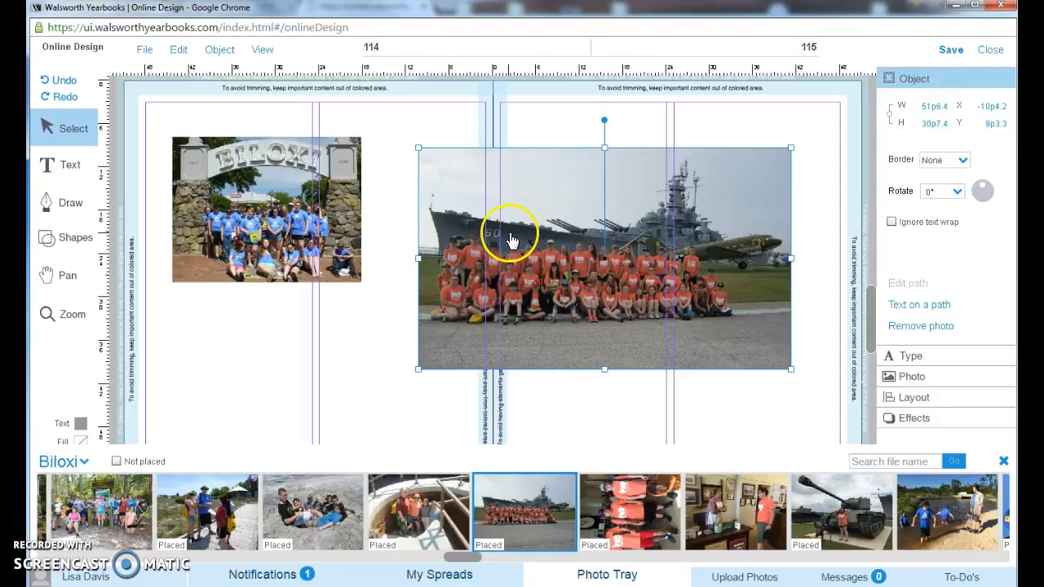
pyautogui.click(317, 191)
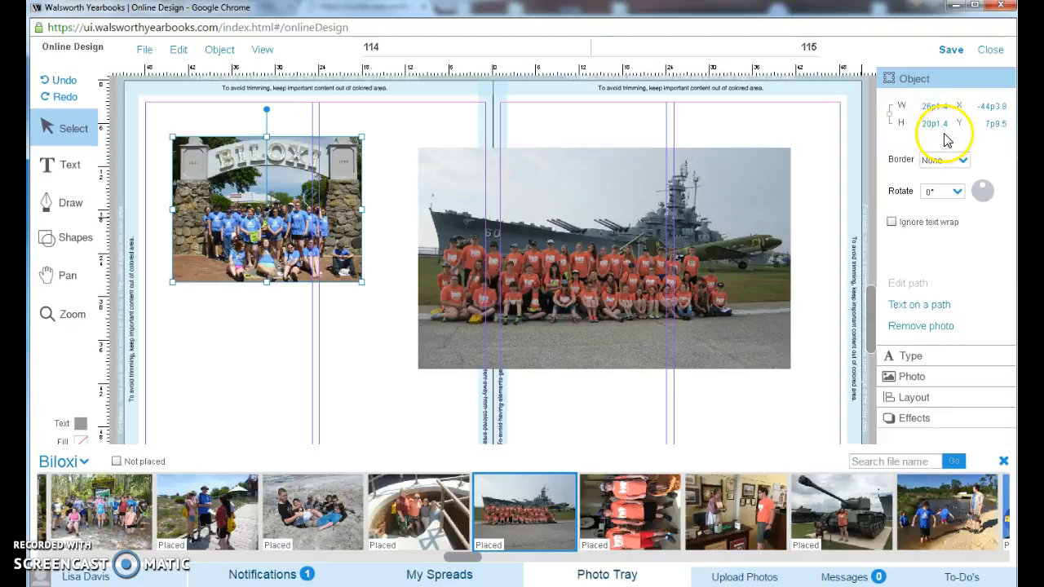
pyautogui.click(650, 251)
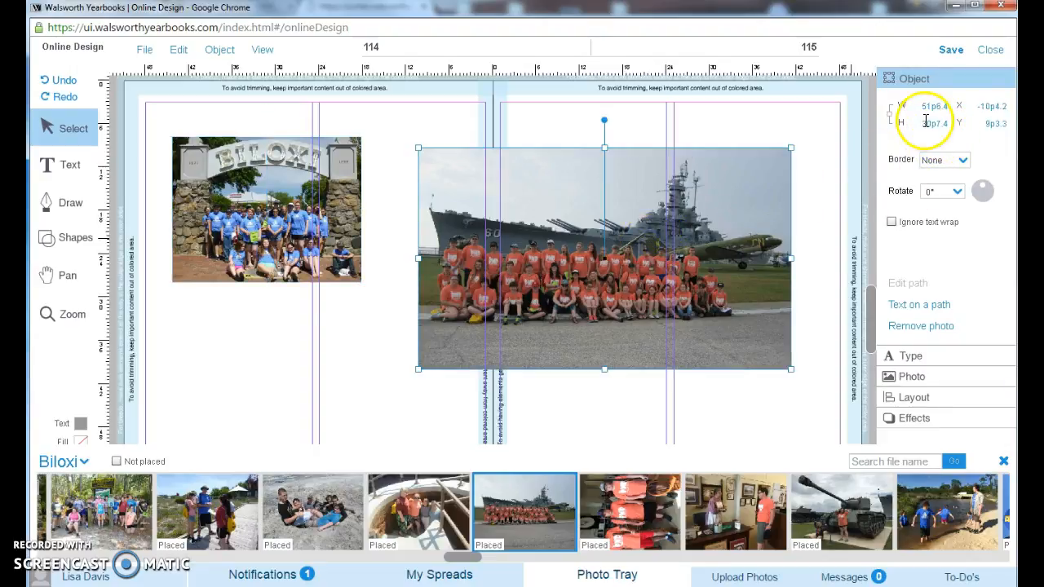
# - Set the battleship photo's height to 20p1.4 and shift its crop area down to include the entire seated front row
pyautogui.moveTo(922, 123); pyautogui.dragTo(957, 123)
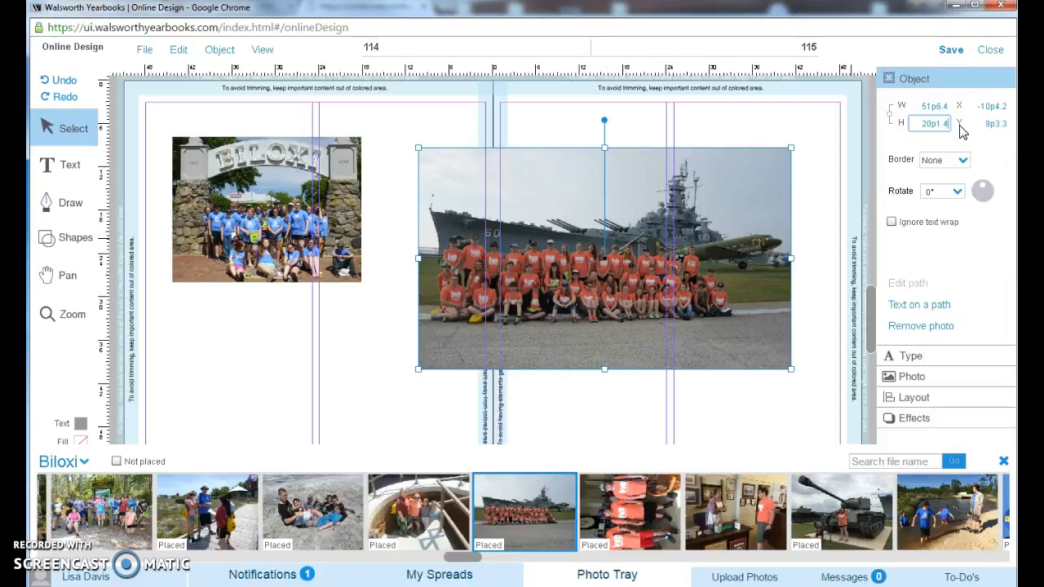
pyautogui.press('Return')
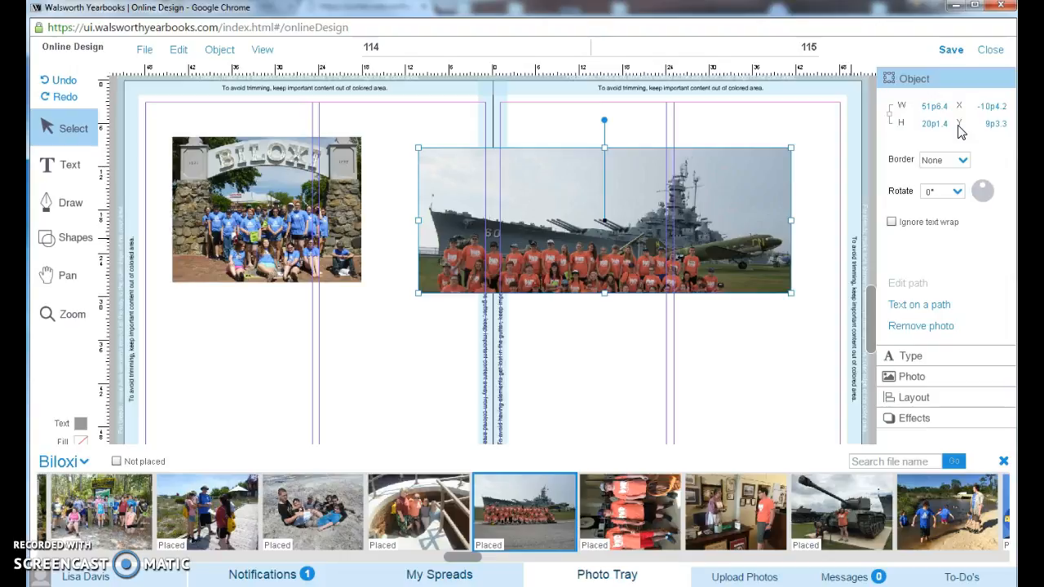
pyautogui.doubleClick(594, 226)
pyautogui.moveTo(564, 314); pyautogui.dragTo(596, 349)
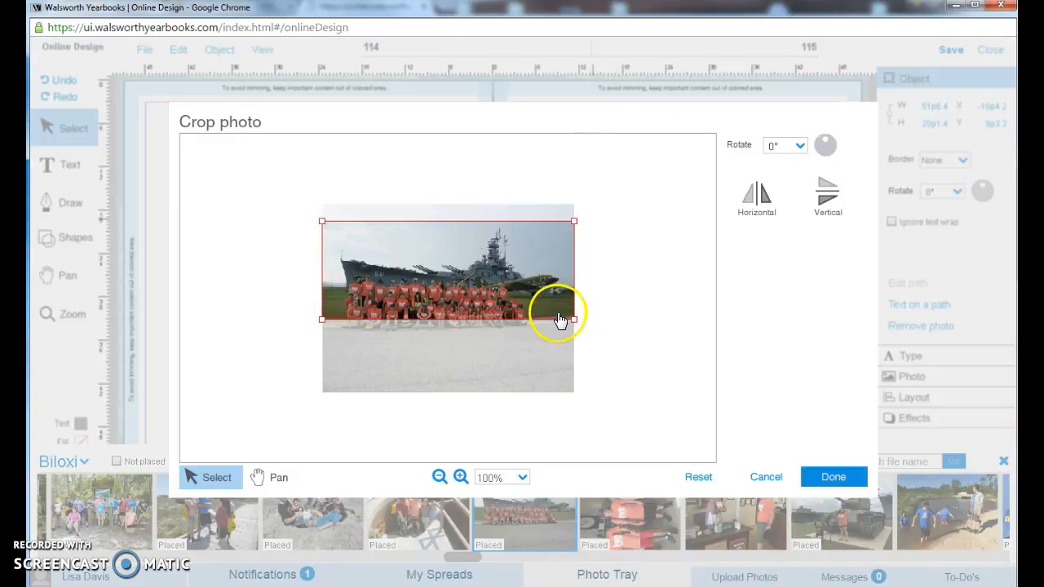
pyautogui.moveTo(557, 302); pyautogui.dragTo(560, 324)
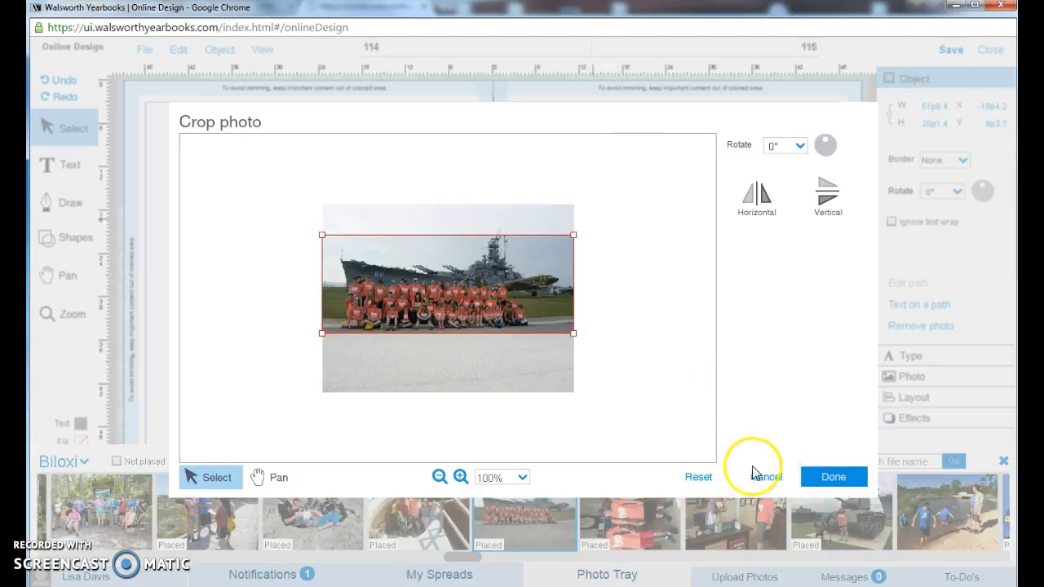
pyautogui.click(833, 478)
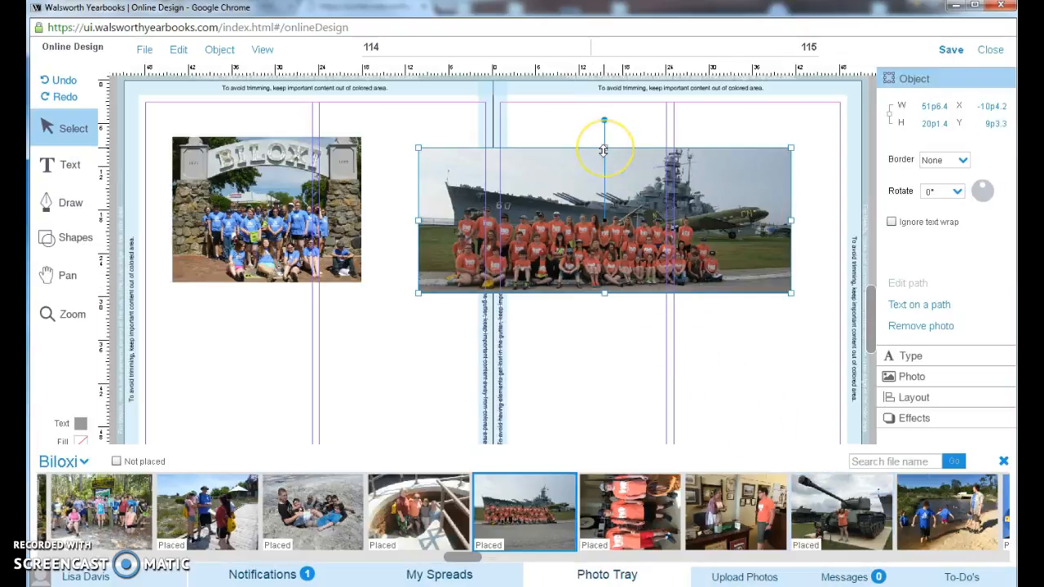
# - Extend the battleship photo's top edge to a height of about 22p7, and set the arch photo's height to 22p7.3
pyautogui.moveTo(603, 150); pyautogui.dragTo(604, 130)
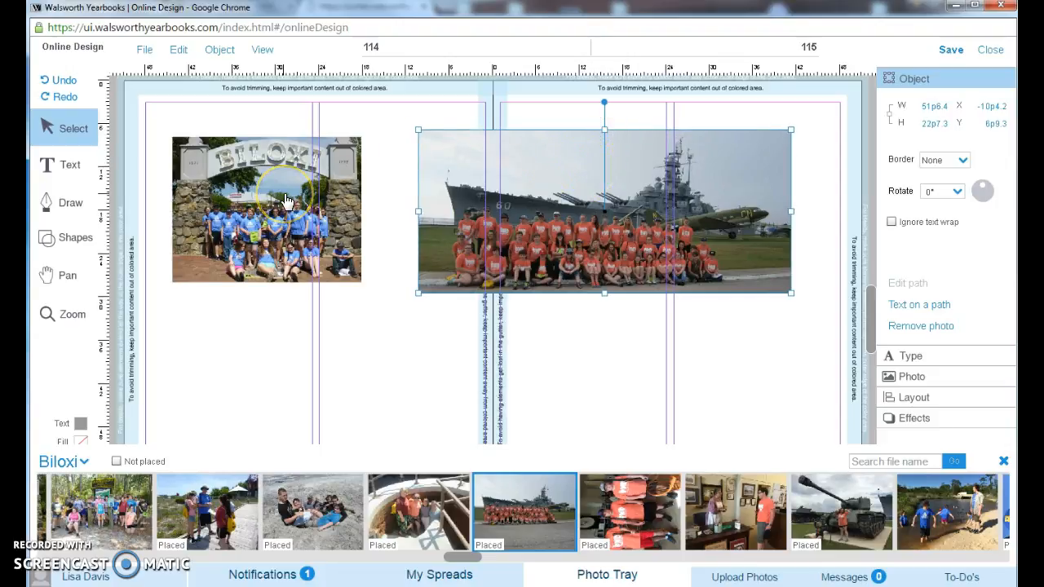
pyautogui.click(318, 209)
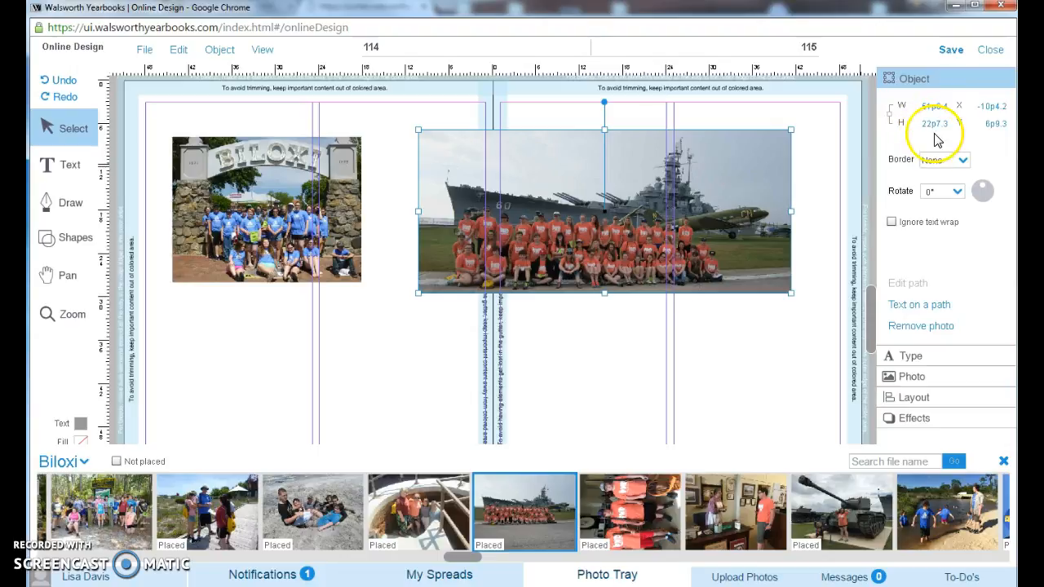
pyautogui.click(301, 206)
pyautogui.moveTo(919, 124); pyautogui.dragTo(978, 122)
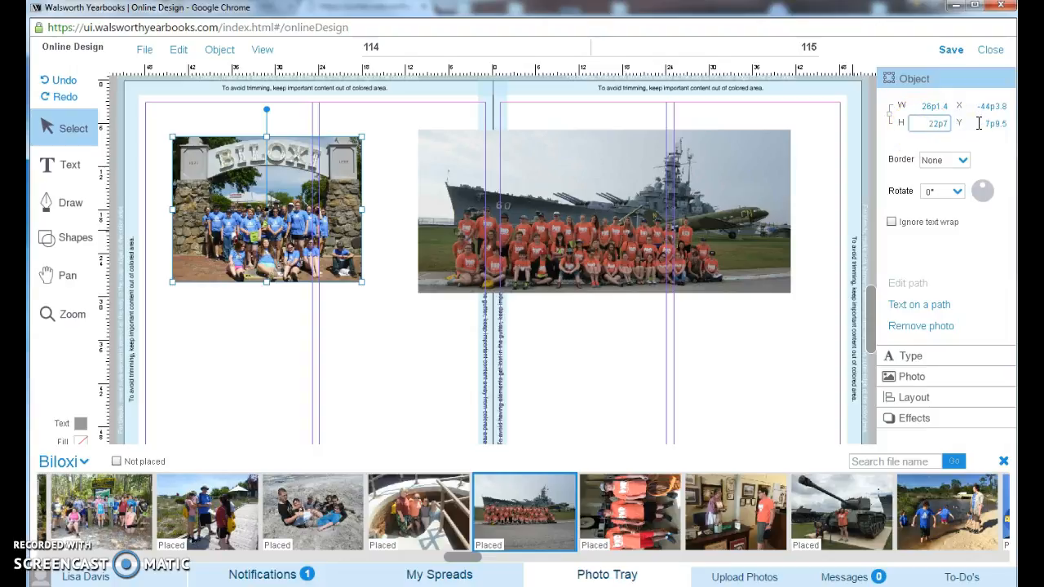
pyautogui.press('Return')
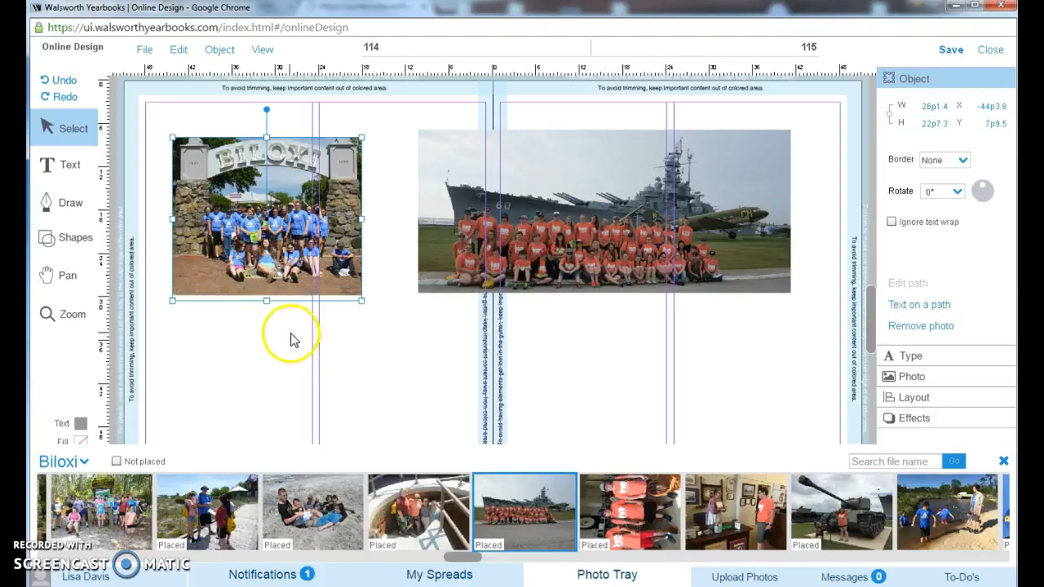
# - Tighten the arch photo's crop around the arch and the group so the picture fills its taller frame
pyautogui.doubleClick(306, 253)
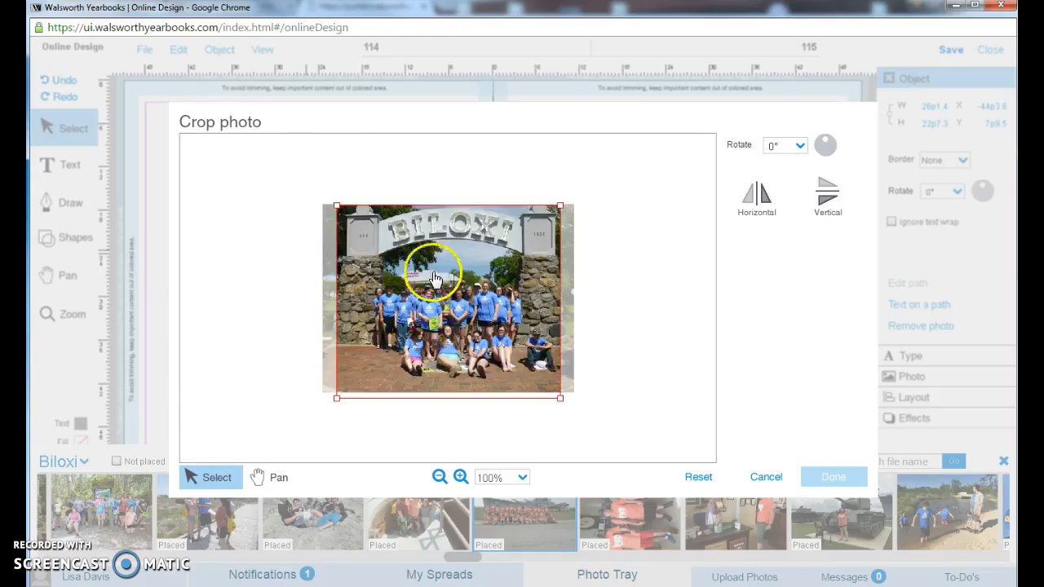
pyautogui.moveTo(338, 206); pyautogui.dragTo(354, 228)
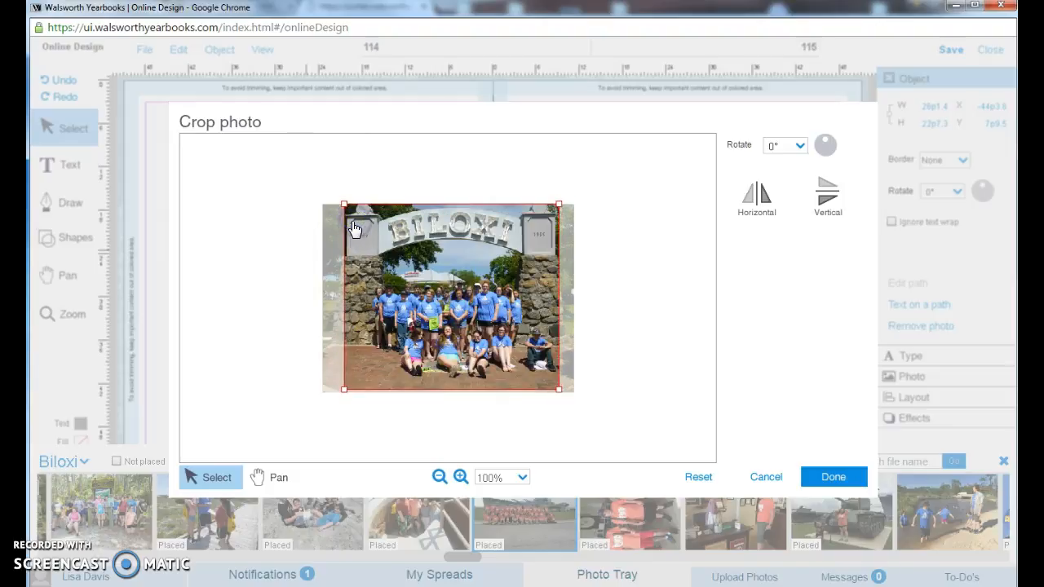
pyautogui.moveTo(345, 206); pyautogui.dragTo(374, 236)
pyautogui.click(823, 481)
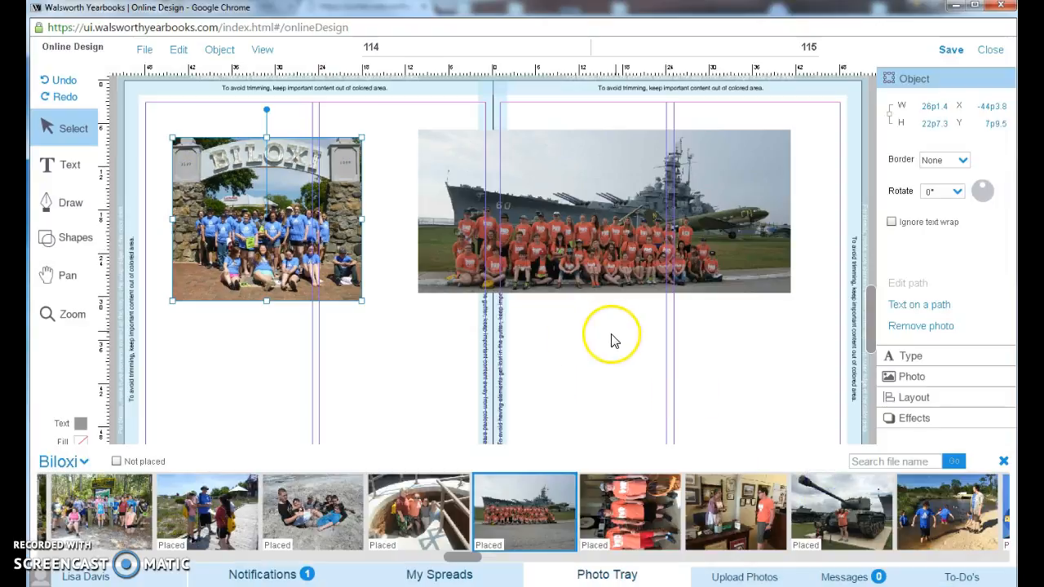
# - Move the arch photo to about X -43p4, Y 7p0, and align the battleship photo's top edge with it
pyautogui.moveTo(273, 206); pyautogui.dragTo(280, 199)
pyautogui.moveTo(476, 229); pyautogui.dragTo(477, 232)
pyautogui.click(331, 230)
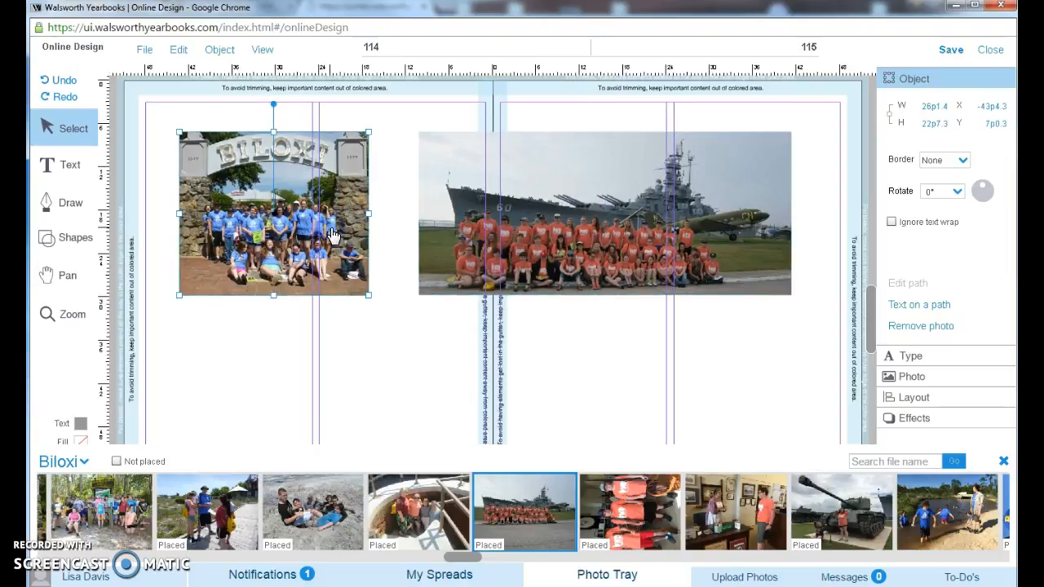
# - Add a 10p0 by 10p0 square beneath the arch photo on page 114 and delete it
pyautogui.click(76, 244)
pyautogui.click(117, 260)
pyautogui.moveTo(482, 321); pyautogui.dragTo(324, 358)
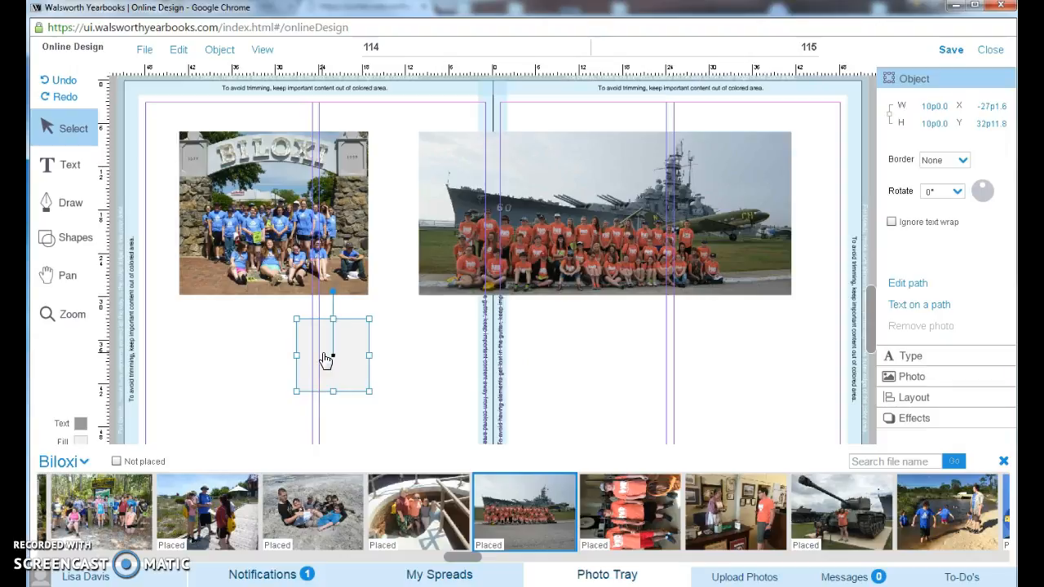
pyautogui.press('Delete')
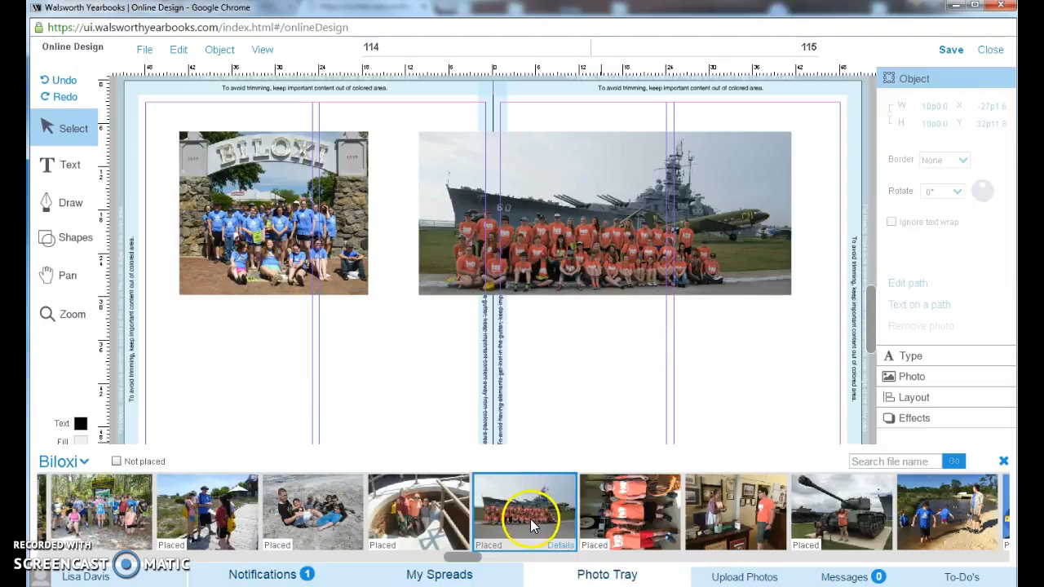
# - Close the page 114–115 spread
pyautogui.moveTo(531, 517); pyautogui.dragTo(569, 349)
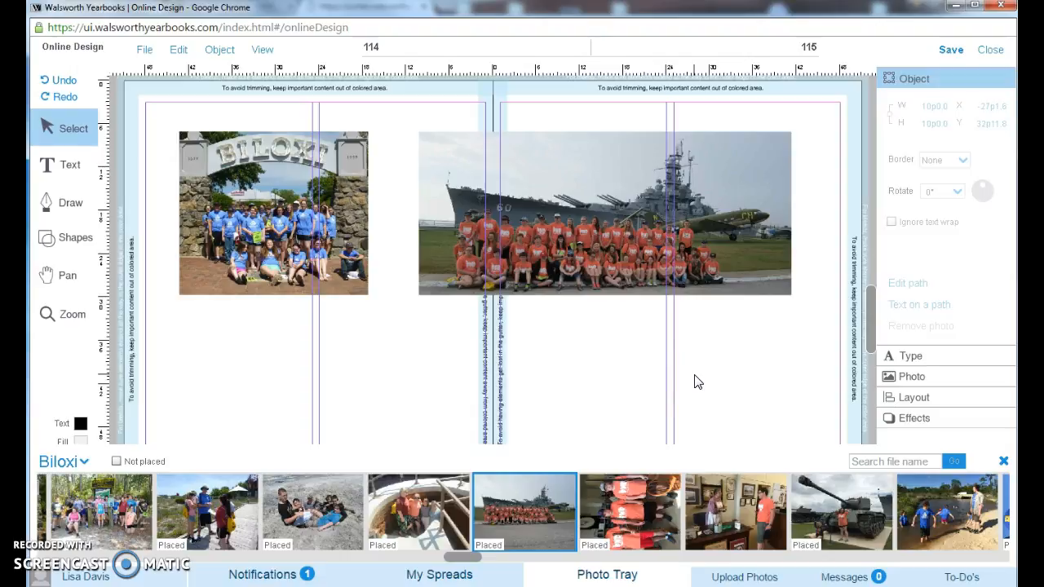
pyautogui.click(990, 50)
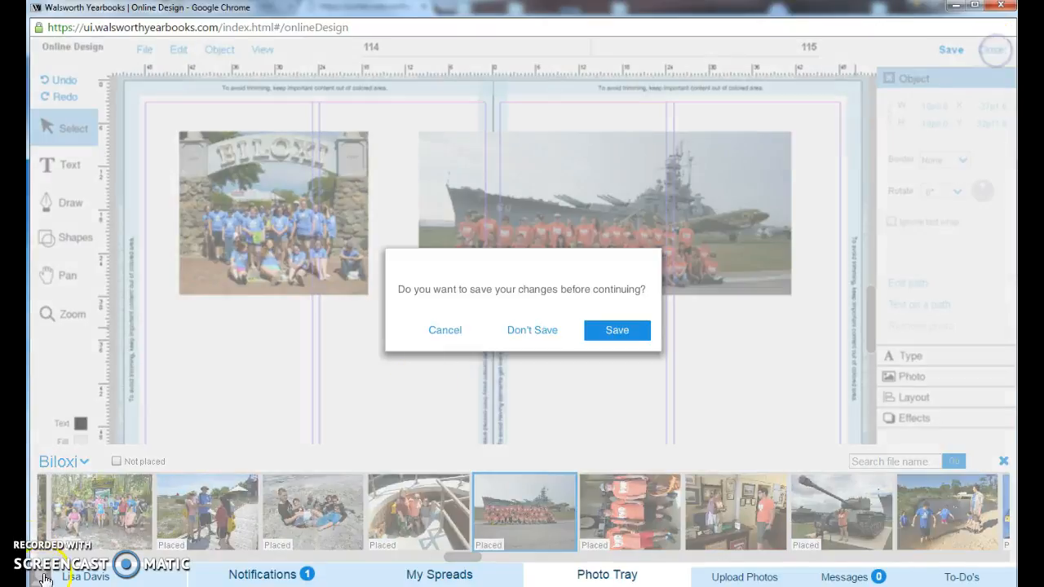